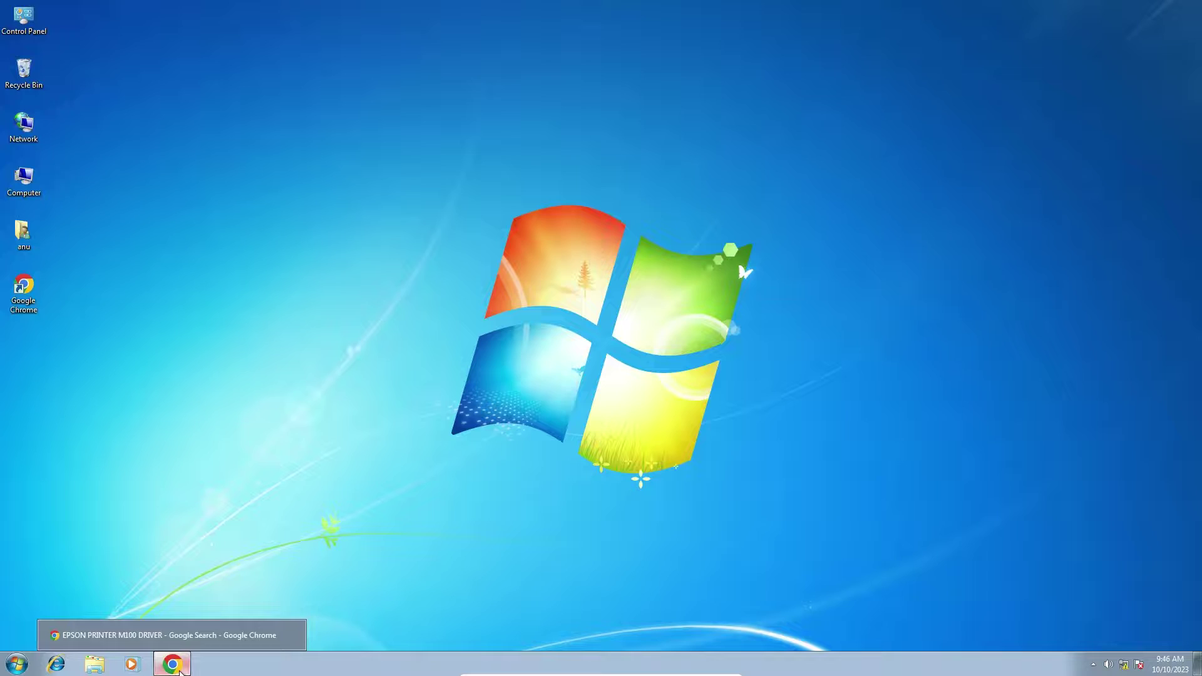
# Bring Chrome back and open the first Epson M100 search result in a new tab.
pyautogui.click(172, 663)
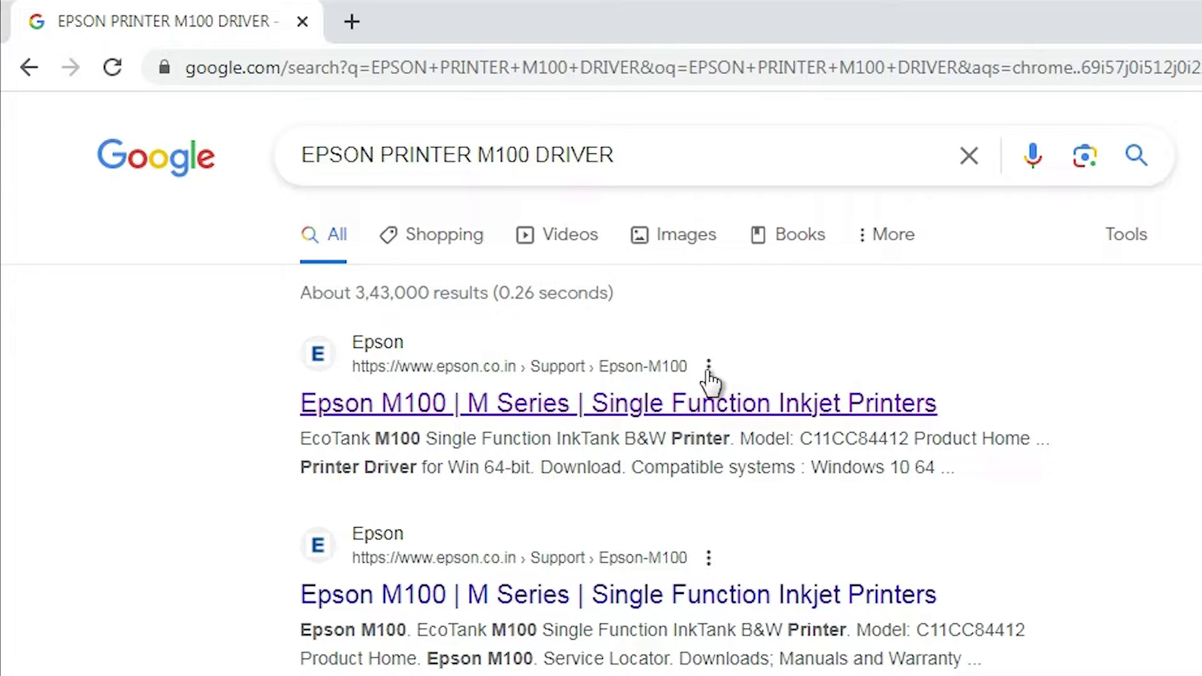
pyautogui.rightClick(518, 413)
pyautogui.click(598, 434)
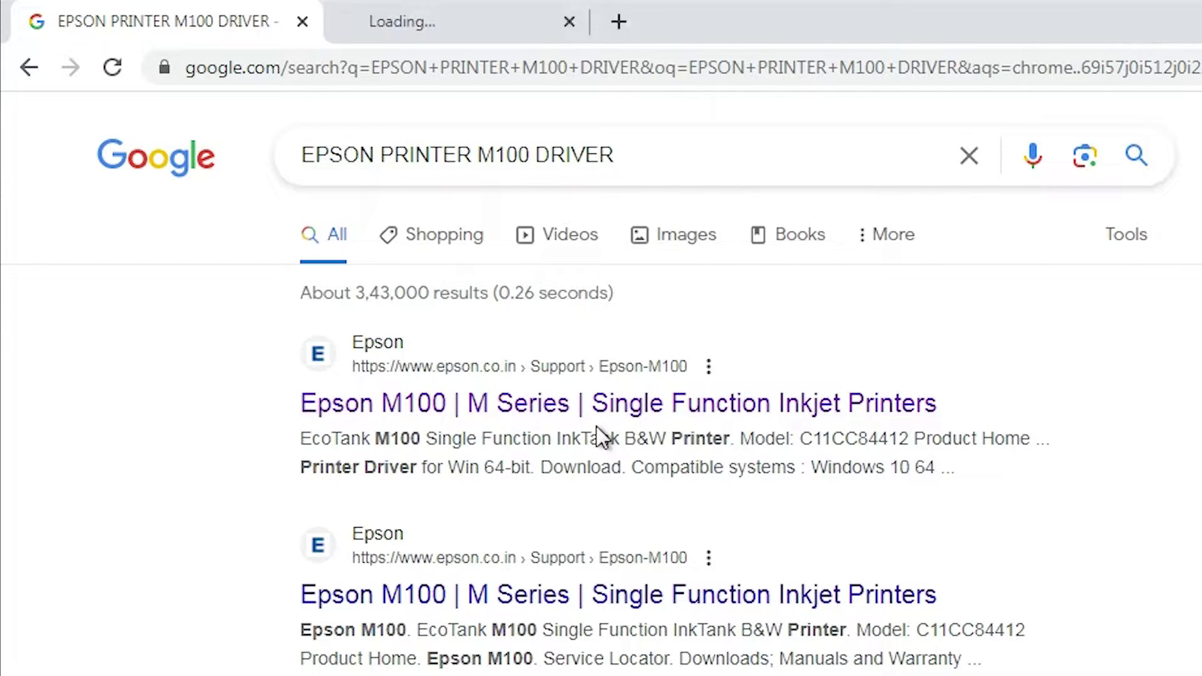
# On the Epson M100 tab, choose Windows 7 32-bit as the operating system and apply it.
pyautogui.click(438, 12)
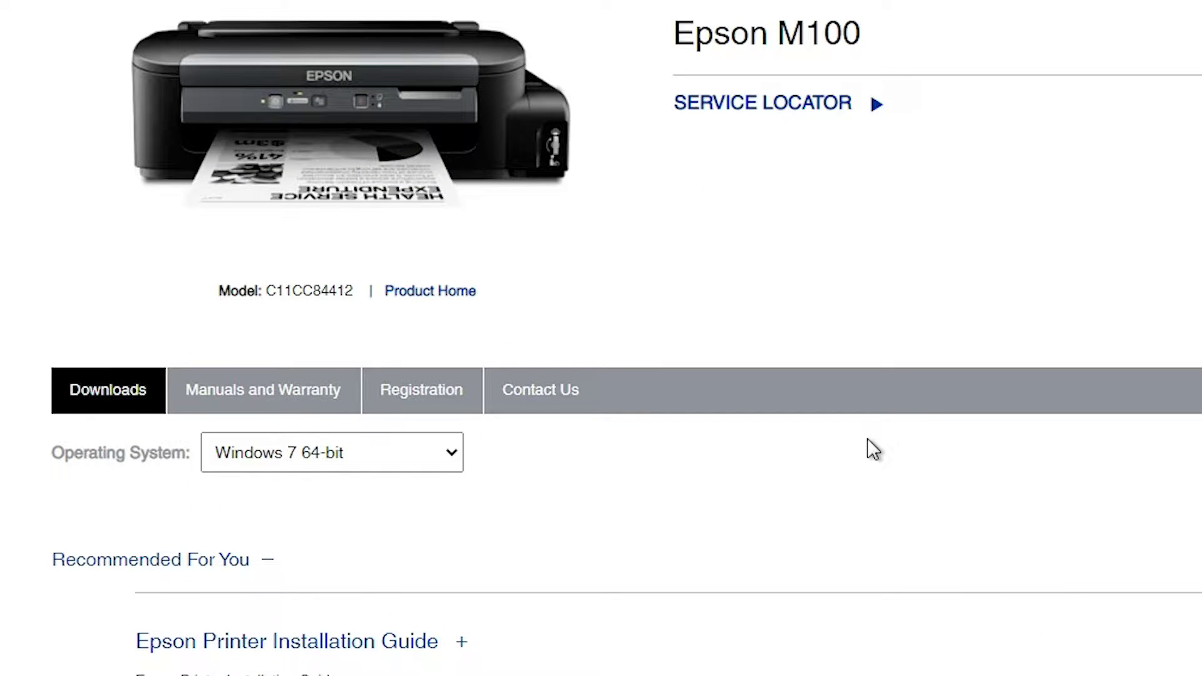
pyautogui.scroll(-3, 868, 439)
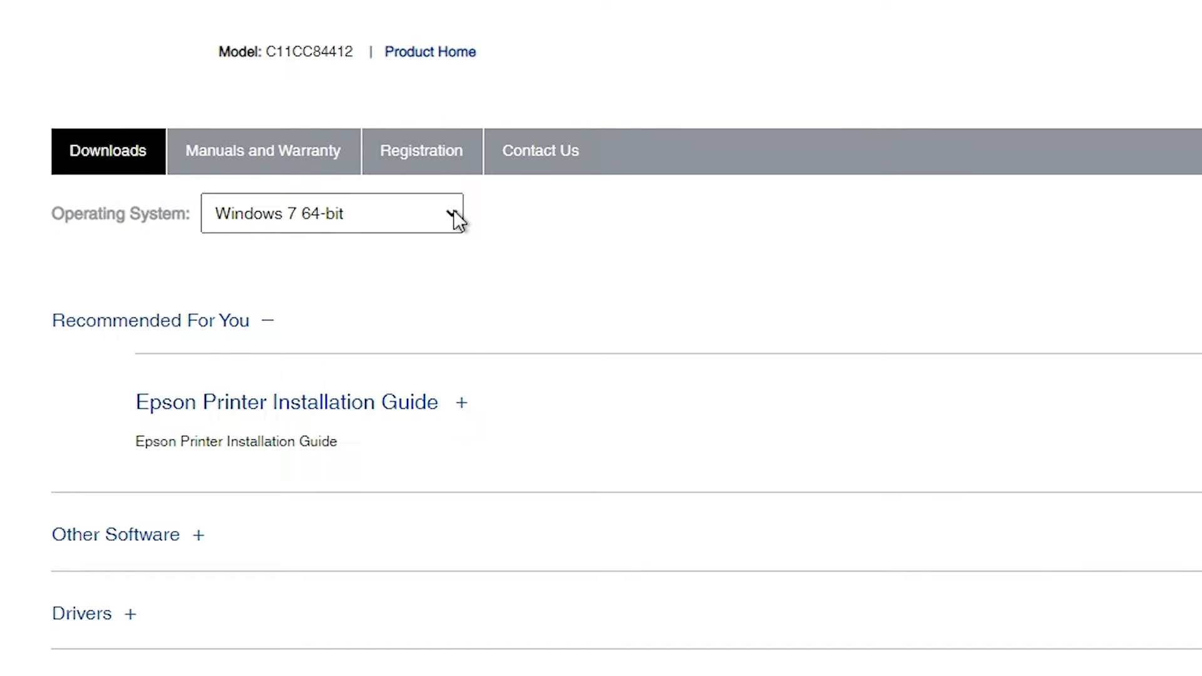
pyautogui.click(415, 223)
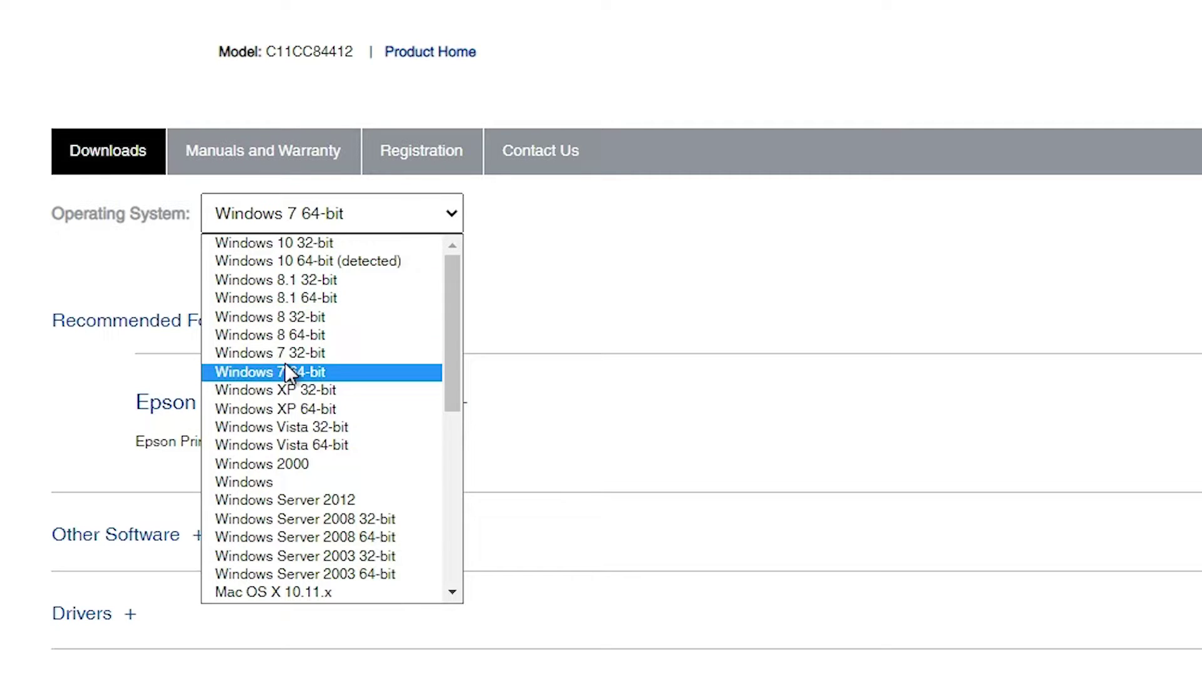
pyautogui.click(297, 353)
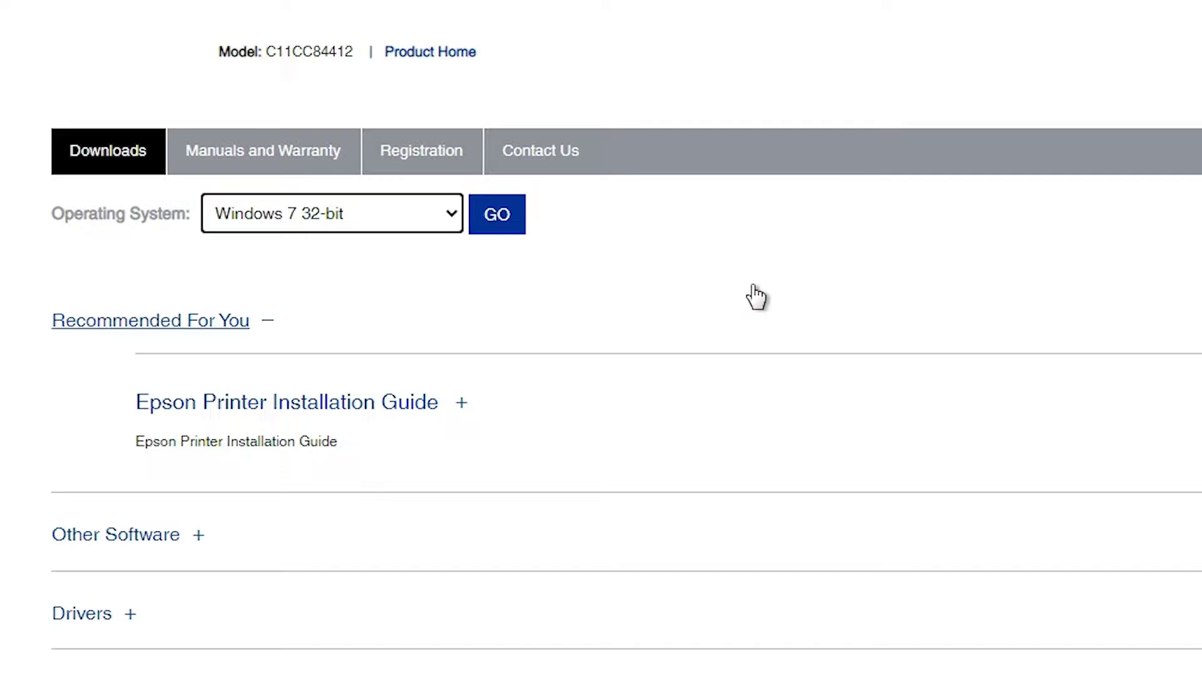
pyautogui.click(515, 218)
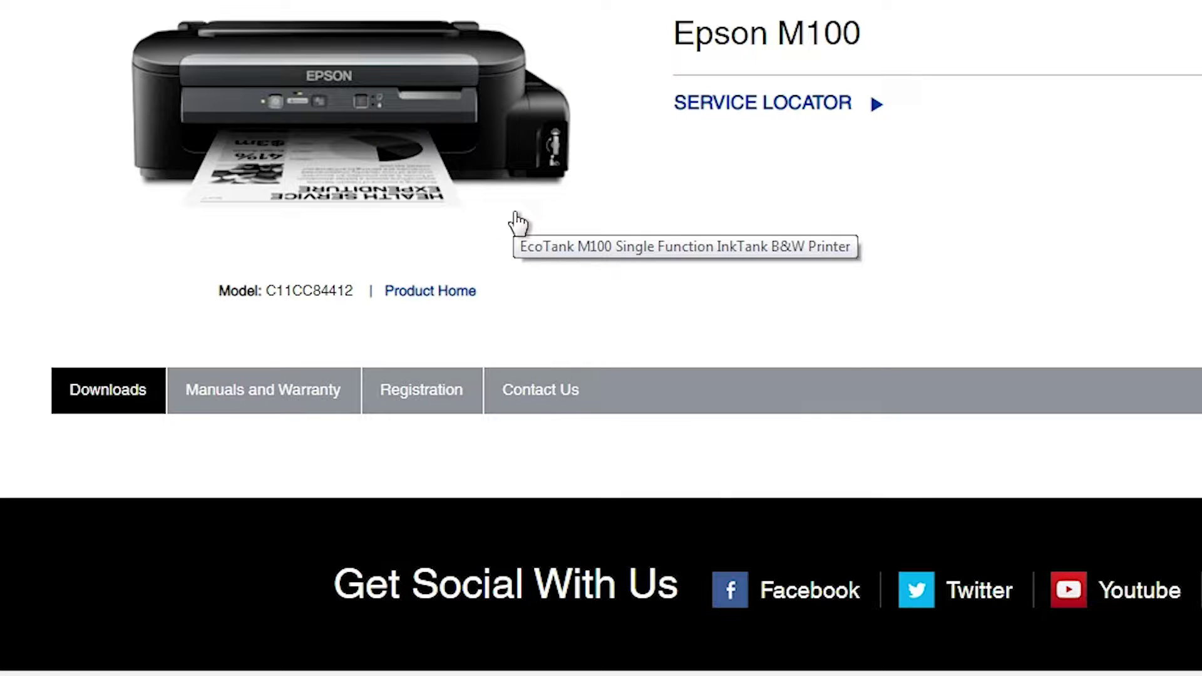
pyautogui.scroll(-3, 518, 183)
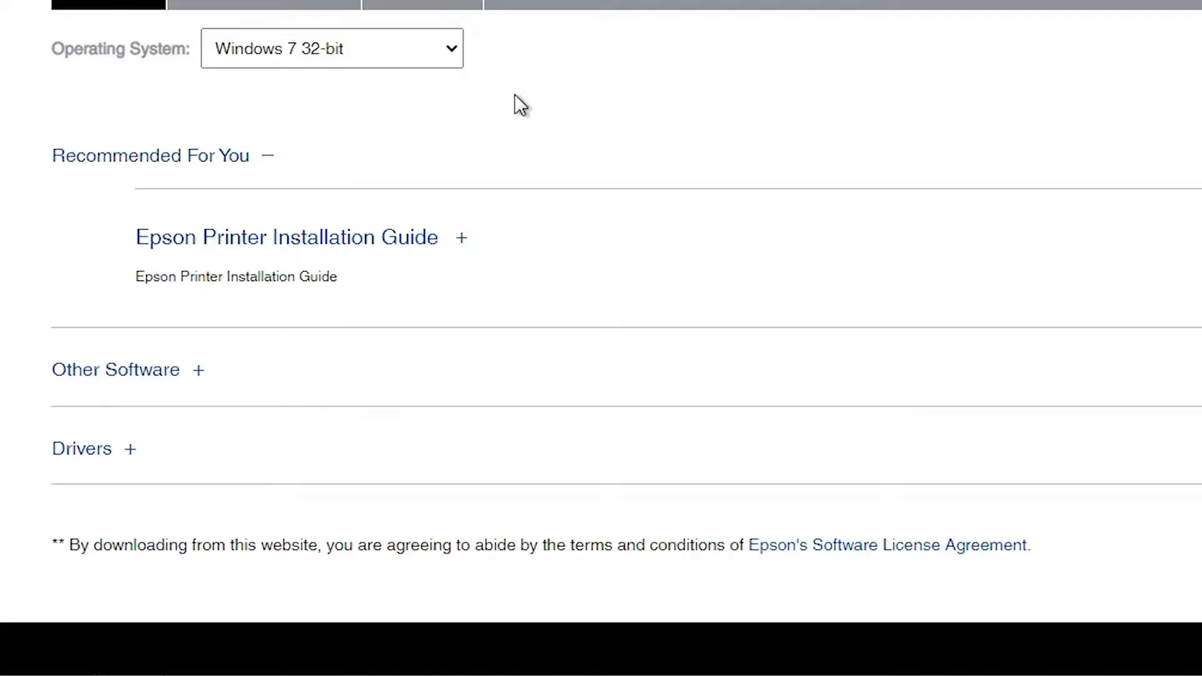
pyautogui.scroll(-2, 395, 178)
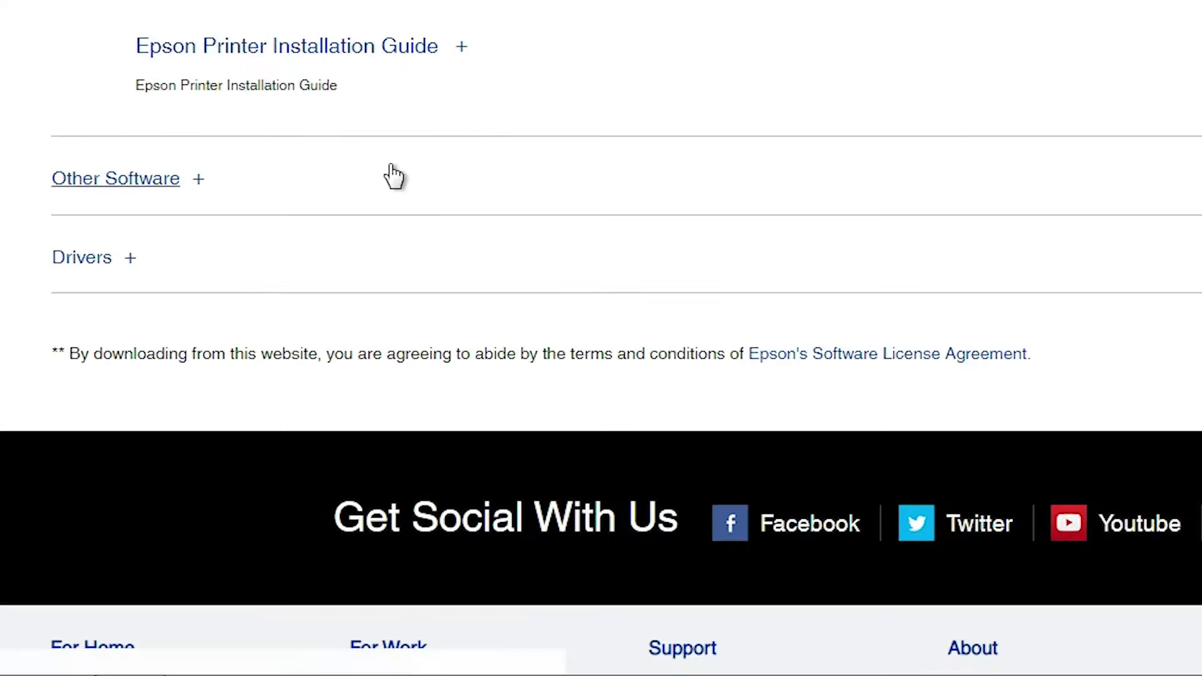
# Expand the Drivers section to get the M100 Win 32-bit printer driver download.
pyautogui.click(94, 260)
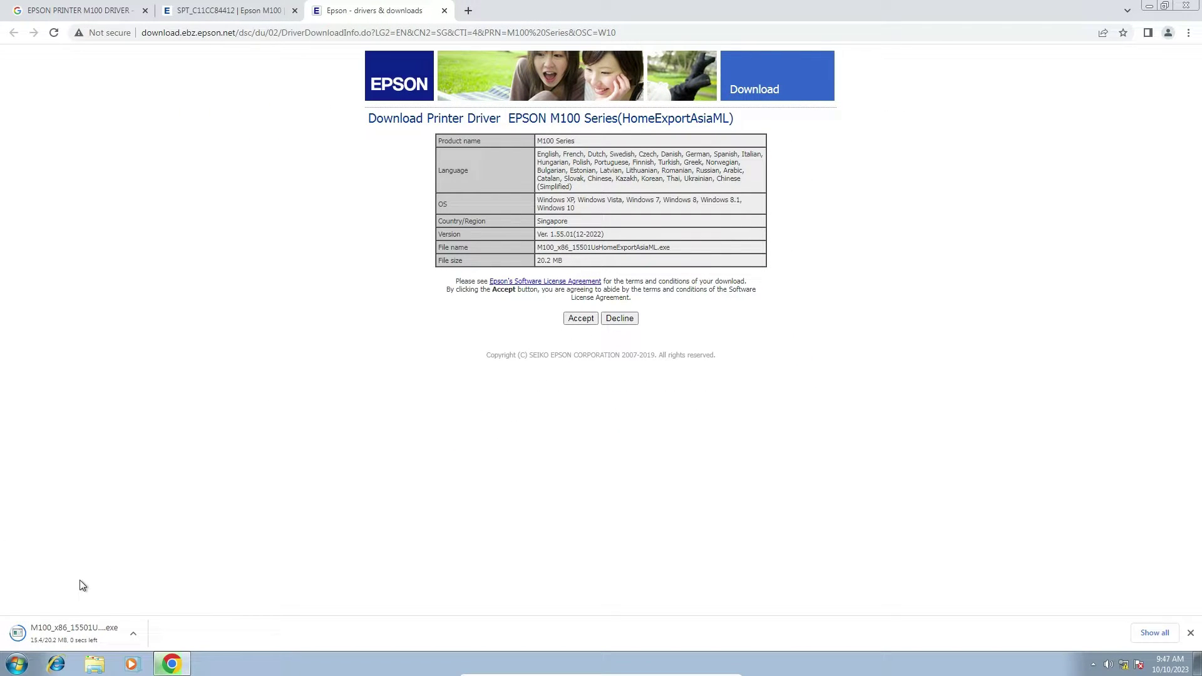
# Move the M100_x86 installer from Downloads onto the desktop and line up its icon.
pyautogui.click(1154, 632)
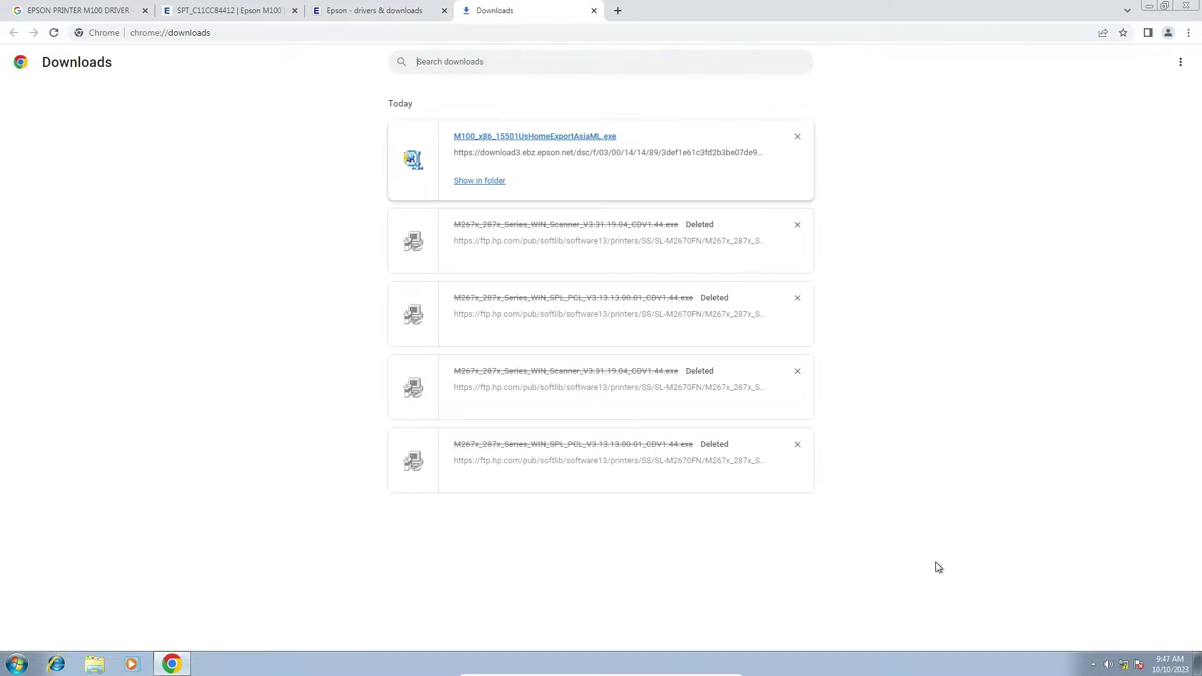
pyautogui.click(479, 180)
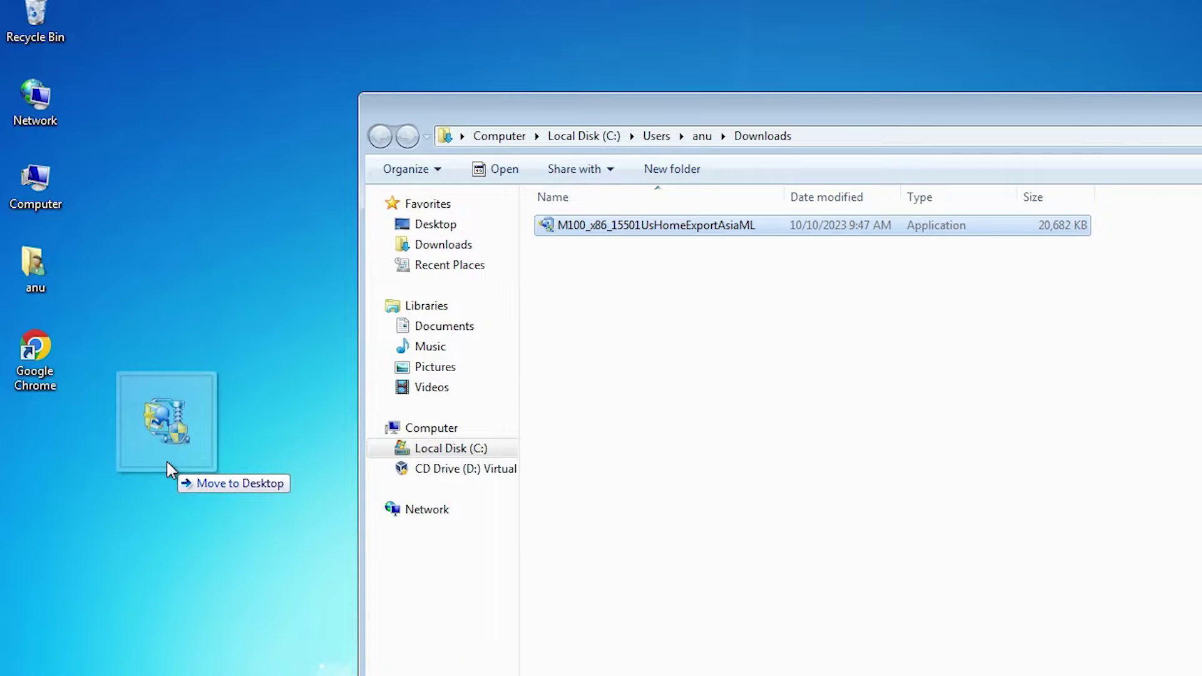
pyautogui.moveTo(279, 411); pyautogui.dragTo(174, 470)
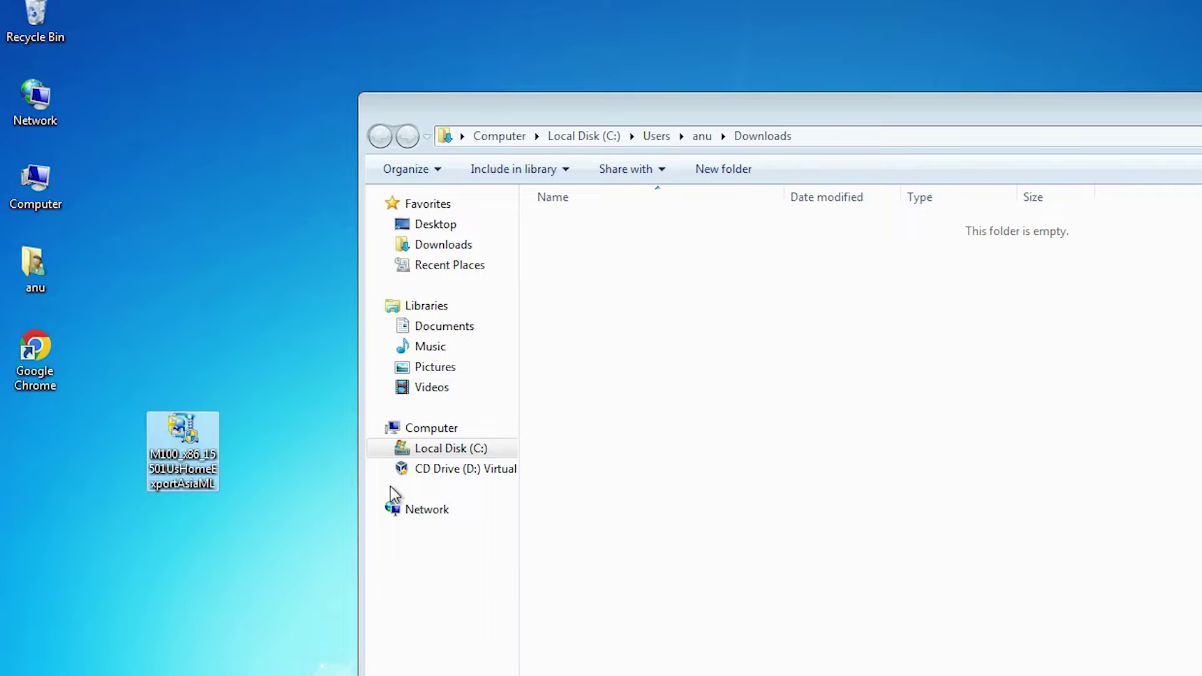
pyautogui.click(1187, 105)
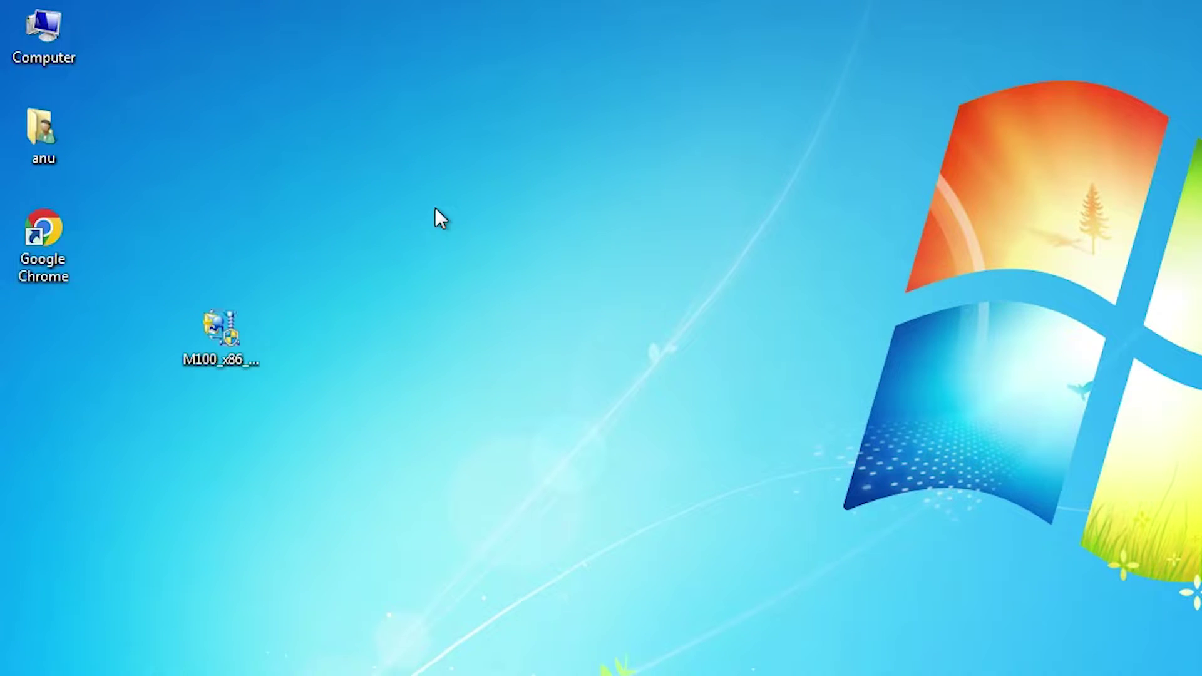
pyautogui.moveTo(219, 326); pyautogui.dragTo(44, 359)
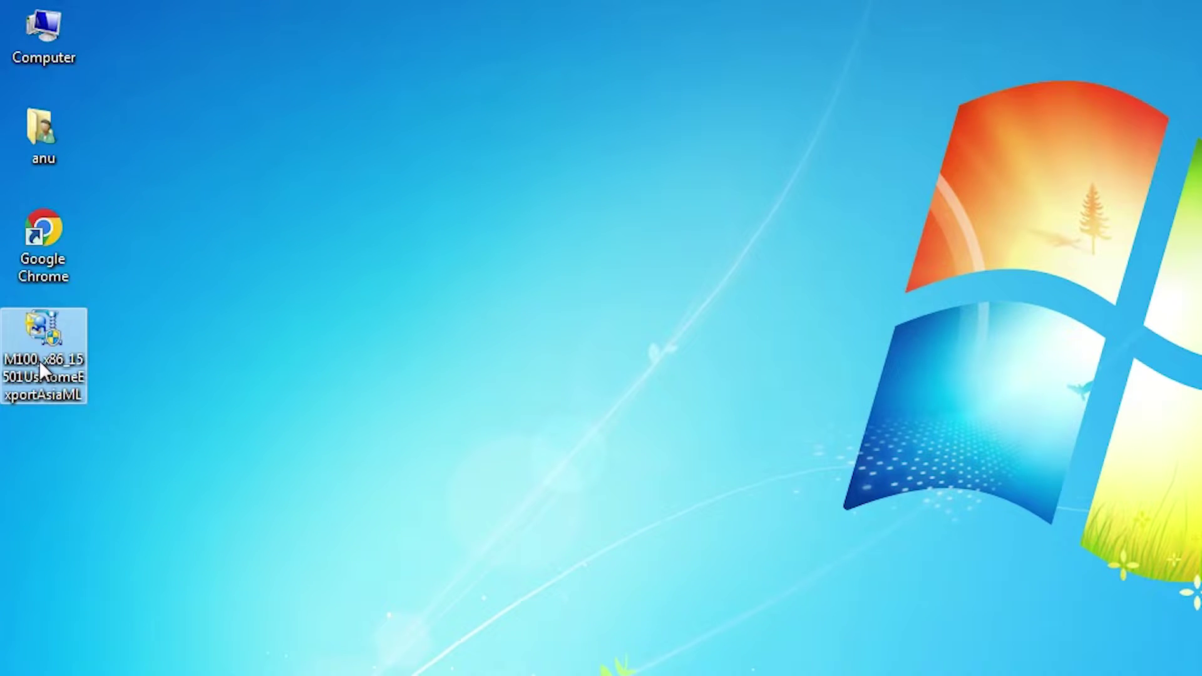
# Launch the M100 driver installer with admin permission and confirm EPSON M100 Series as the model.
pyautogui.doubleClick(39, 359)
pyautogui.click(743, 416)
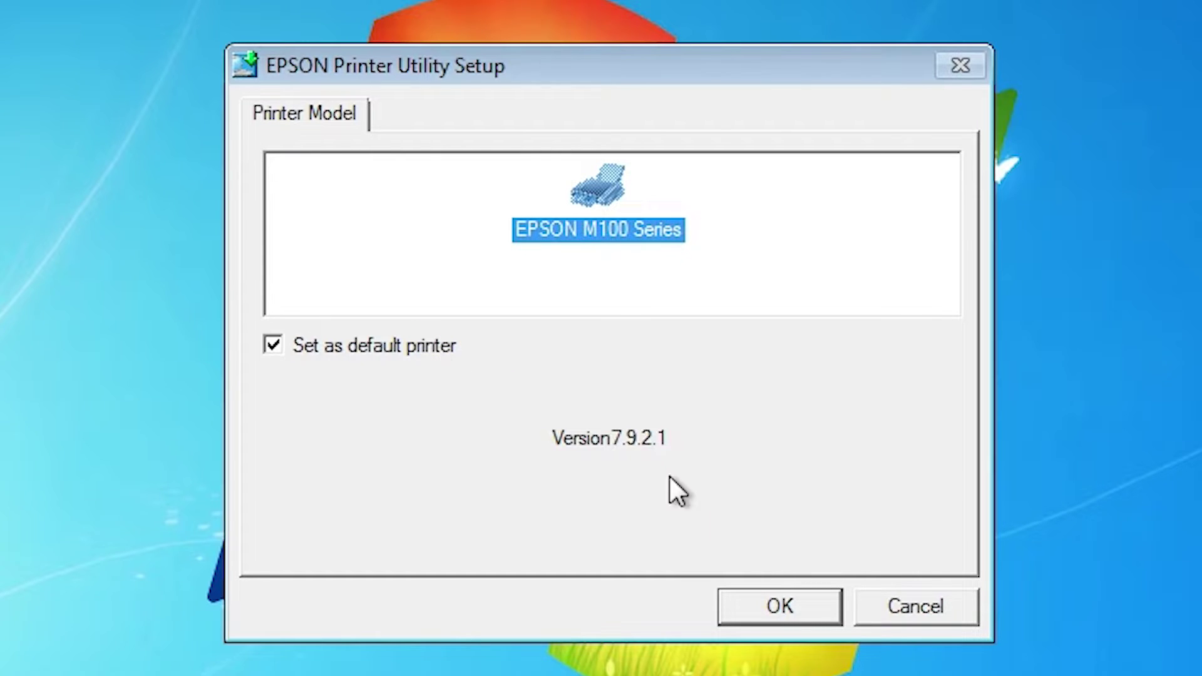
pyautogui.click(768, 594)
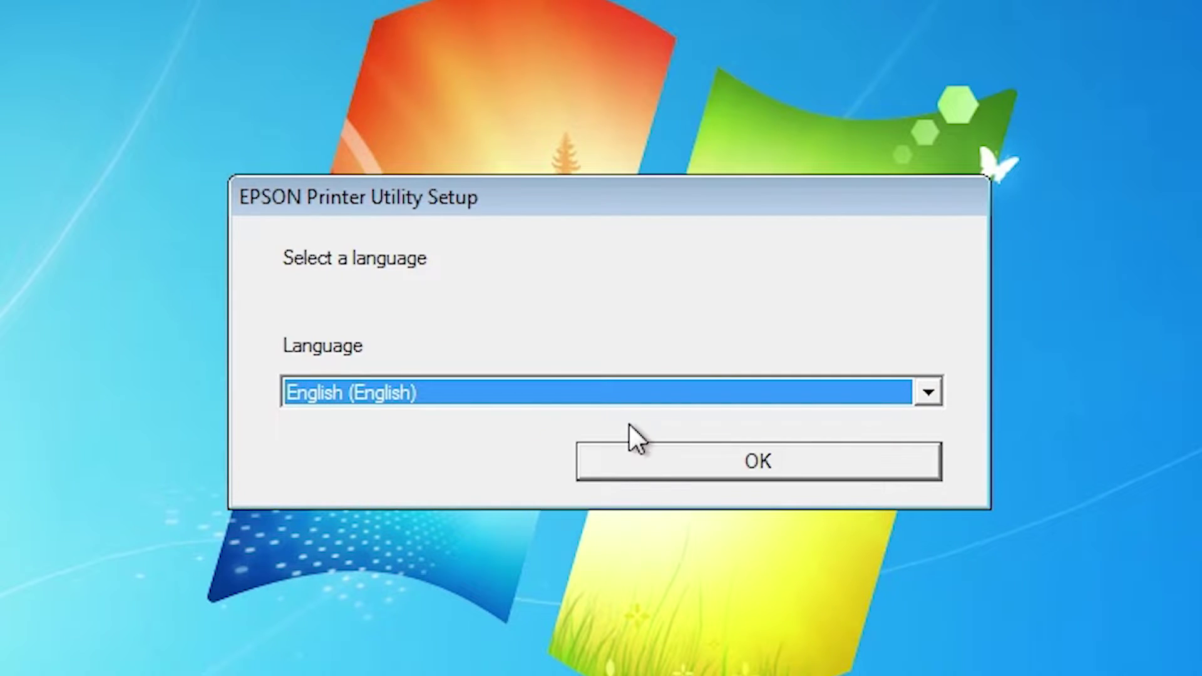
# Keep English as the setup language and accept the licence agreement.
pyautogui.click(602, 408)
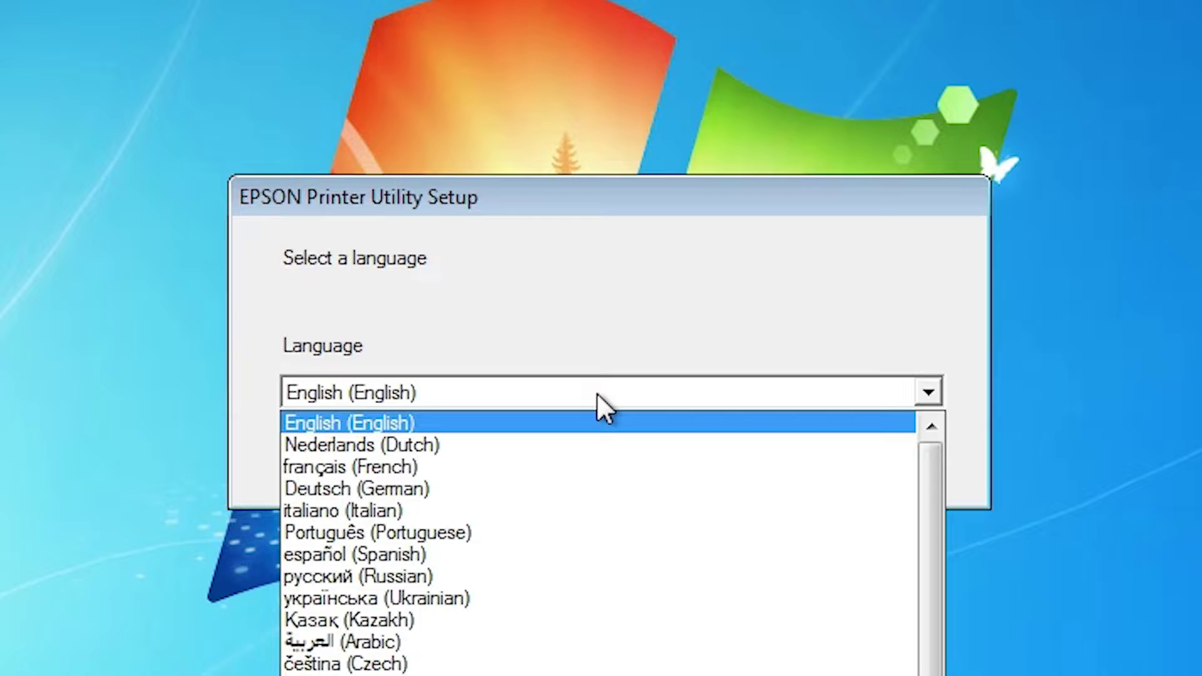
pyautogui.click(596, 393)
pyautogui.click(742, 464)
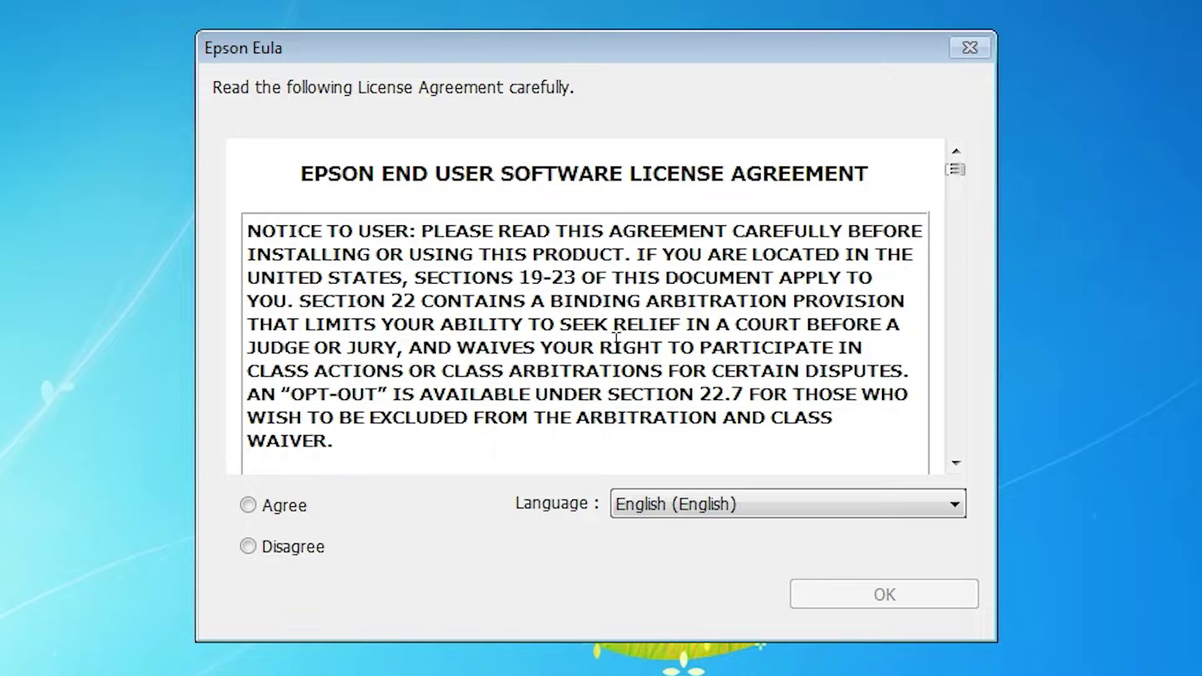
pyautogui.click(247, 509)
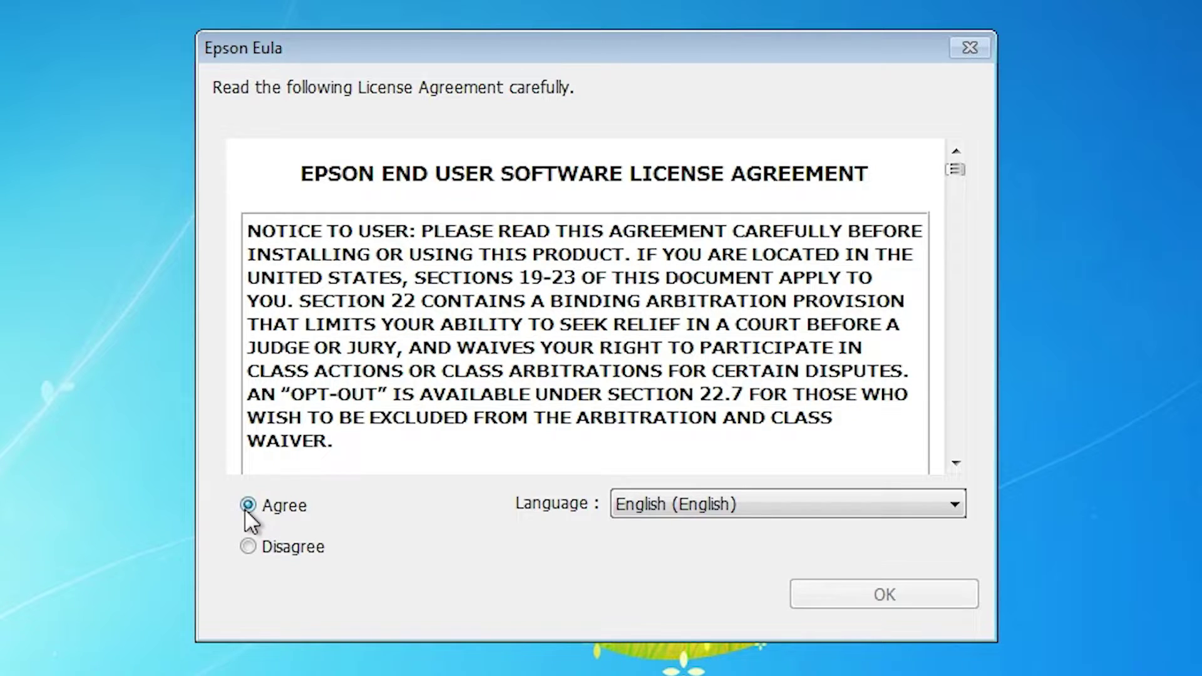
pyautogui.click(916, 595)
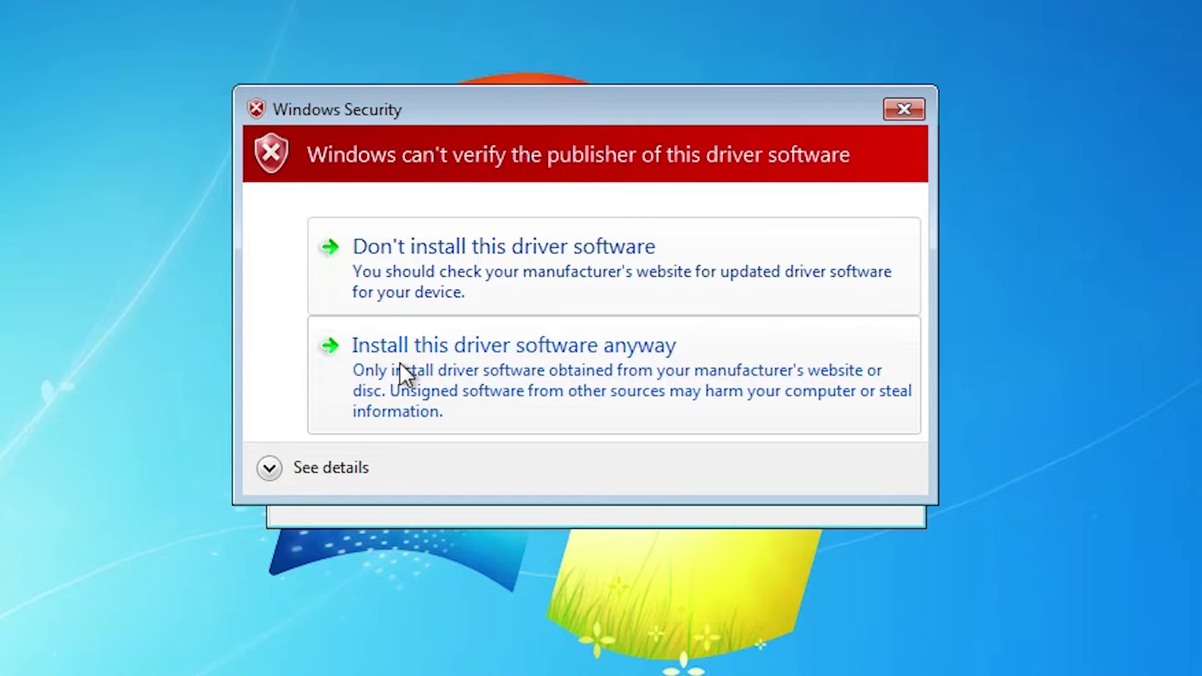
# Install the unverified Epson driver despite the Windows Security warning.
pyautogui.click(739, 371)
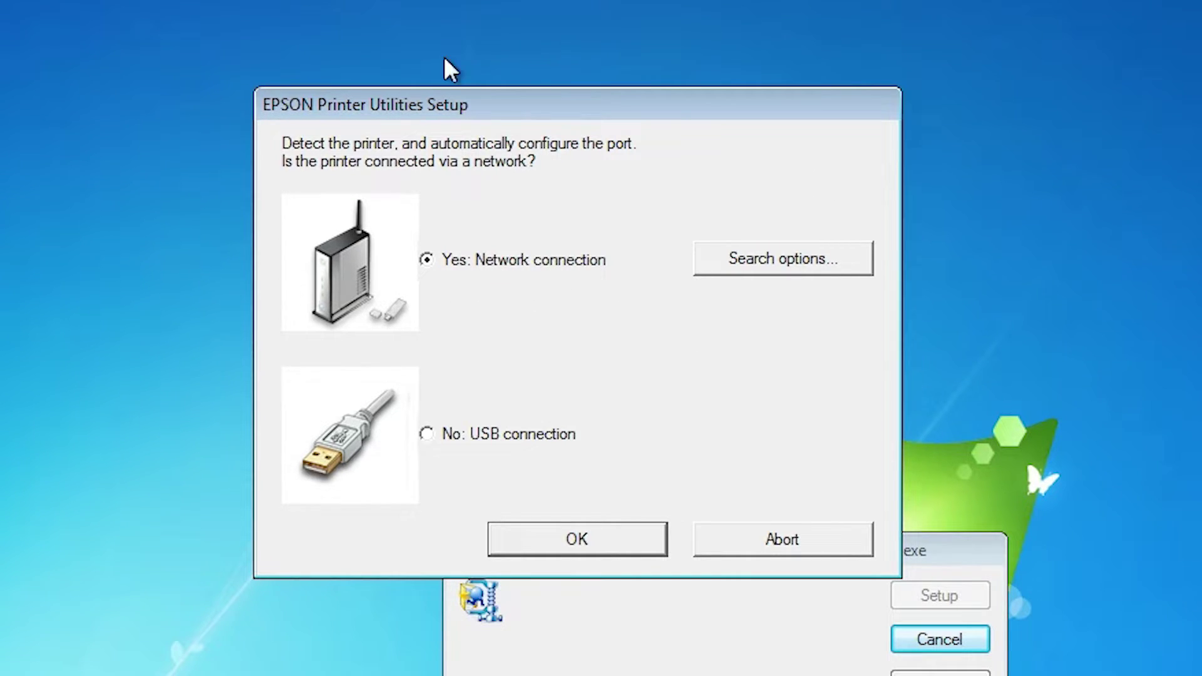
# Choose and confirm the 'No: USB connection' option.
pyautogui.click(472, 445)
pyautogui.click(603, 542)
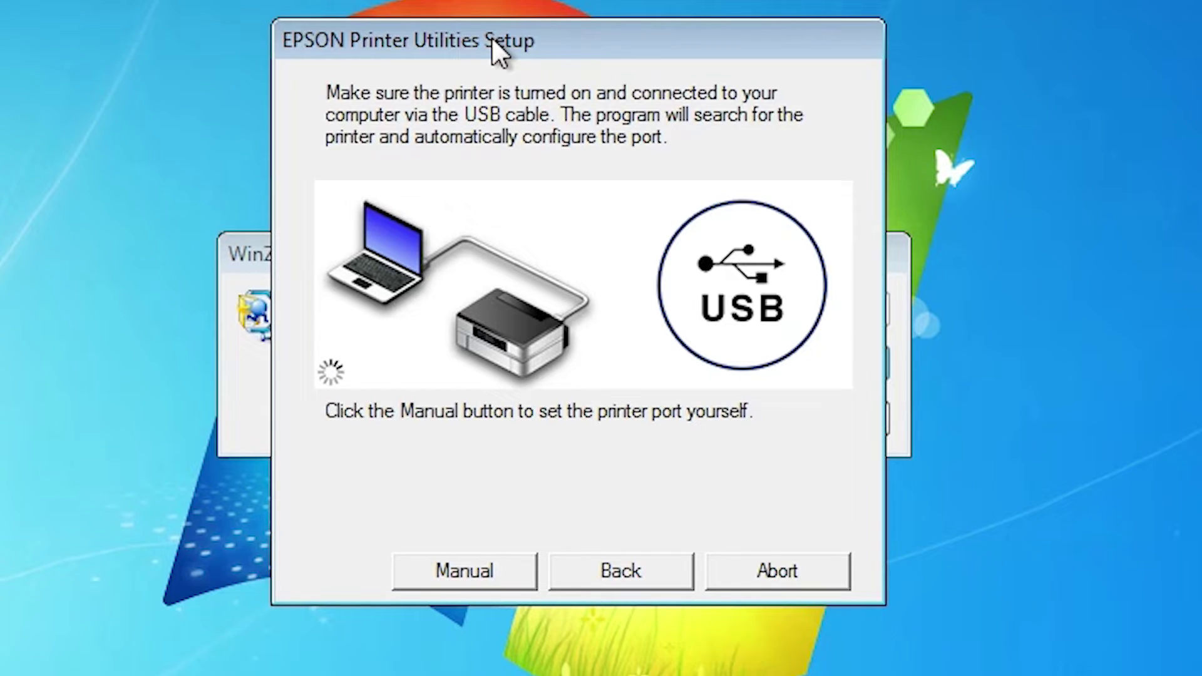
# Manually set the printer port to USB001 (Local Port) and confirm it.
pyautogui.click(441, 574)
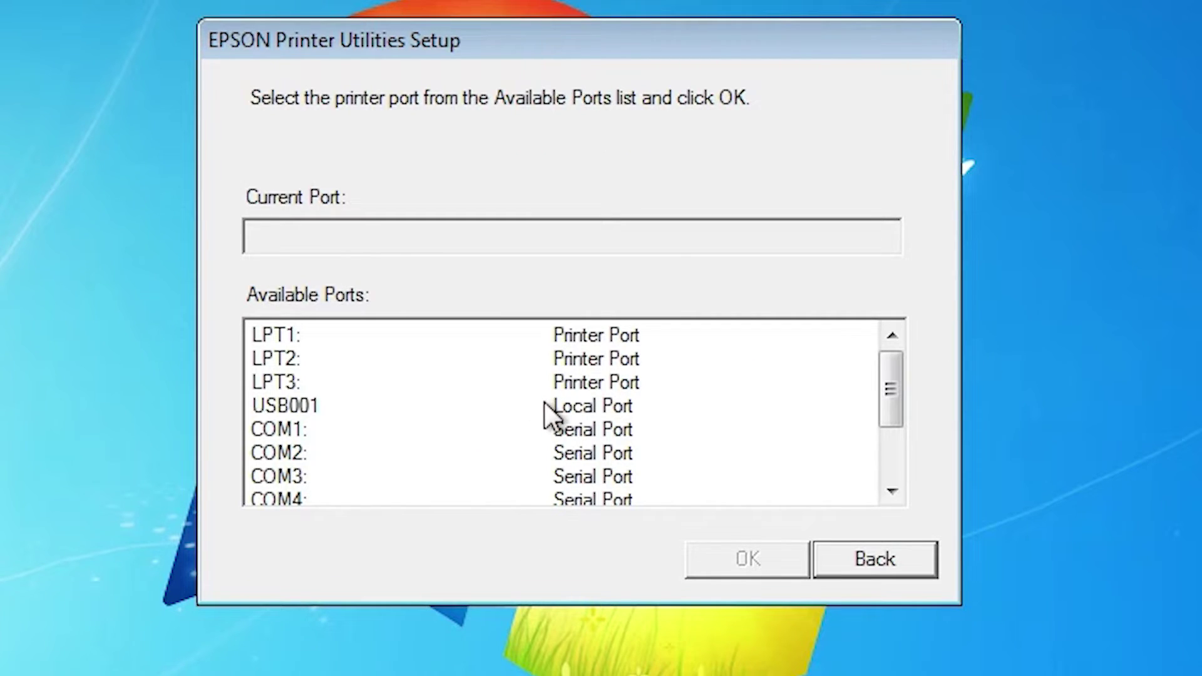
pyautogui.moveTo(898, 384)
pyautogui.mouseDown()
pyautogui.moveTo(906, 464)
pyautogui.moveTo(899, 381)
pyautogui.mouseUp()
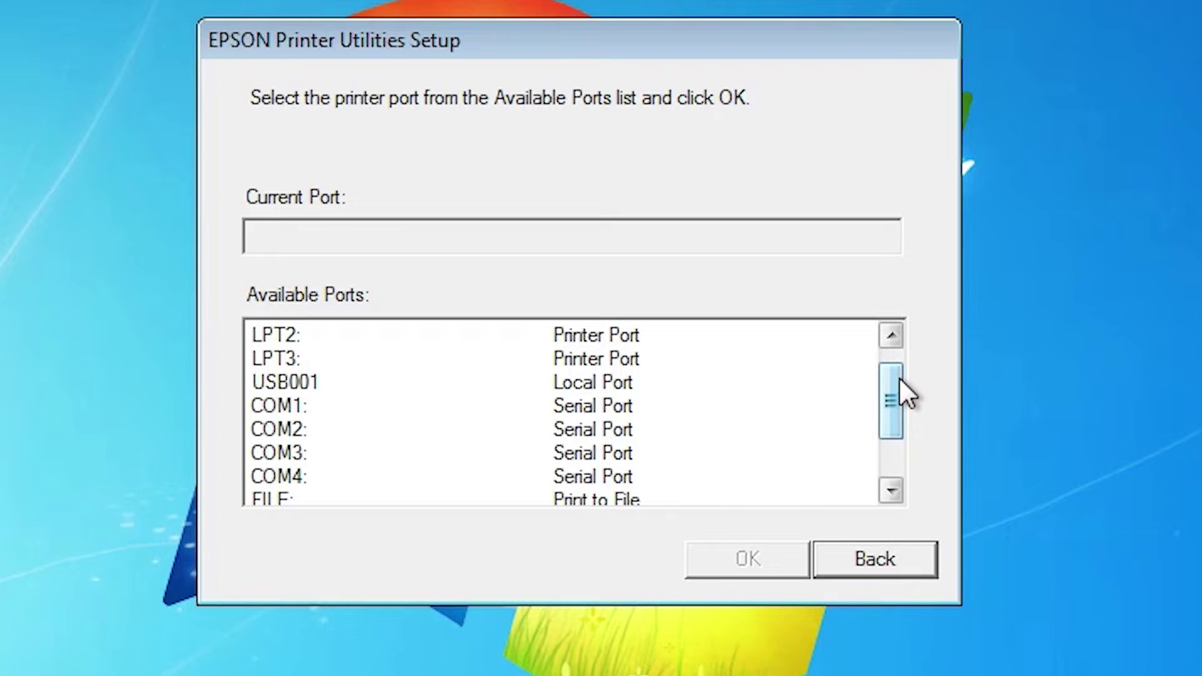
pyautogui.click(301, 476)
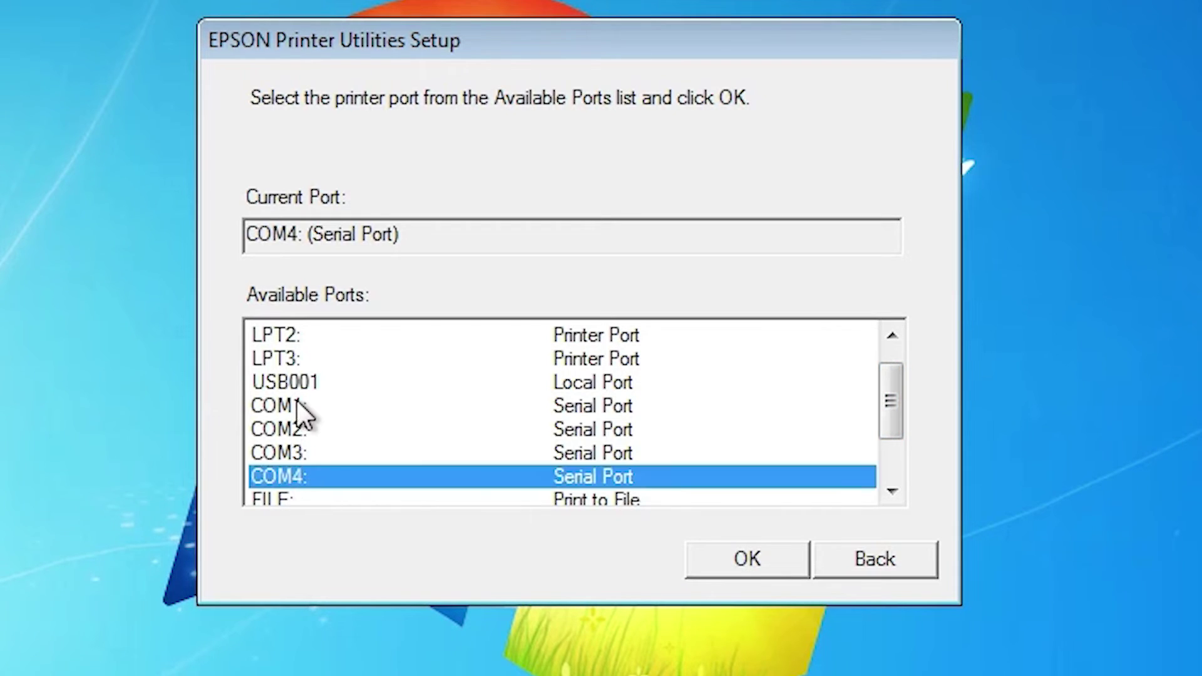
pyautogui.click(312, 376)
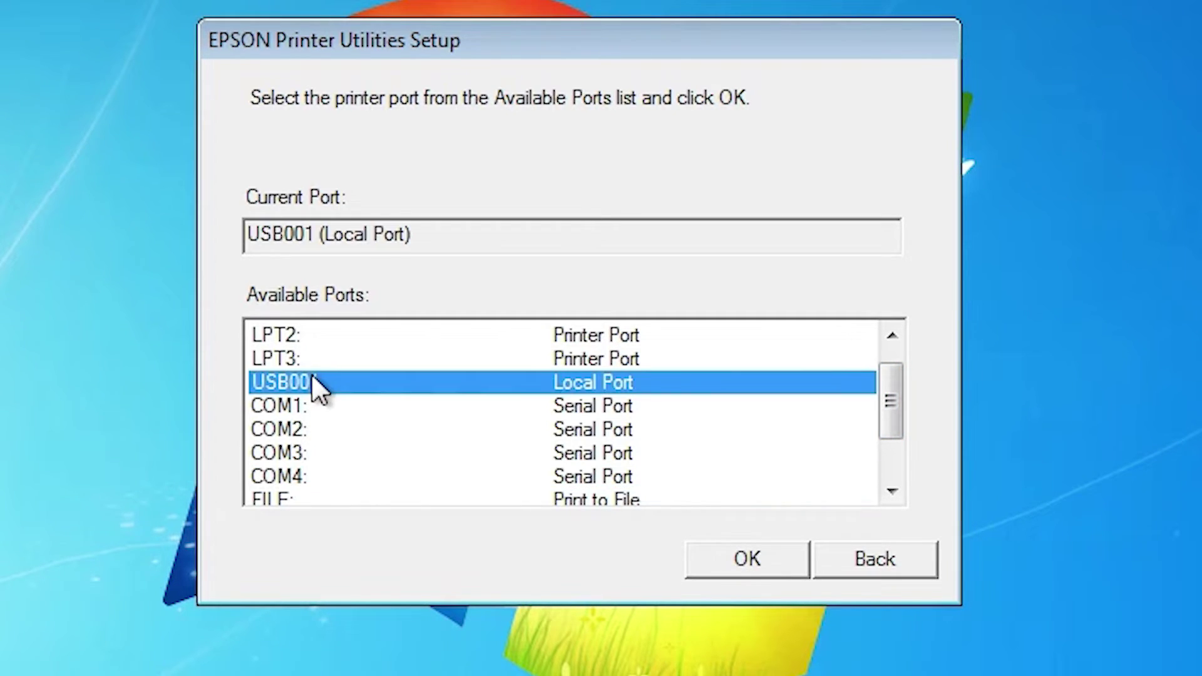
pyautogui.click(752, 561)
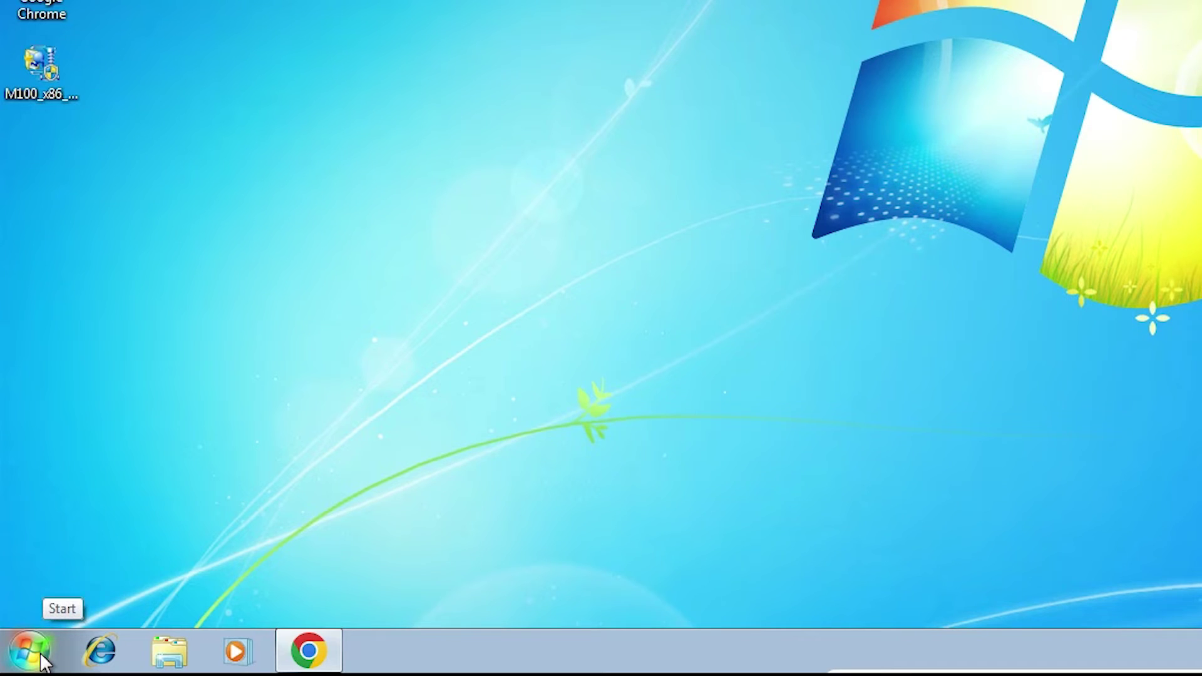
# Open Devices and Printers through the Start menu and Control Panel.
pyautogui.click(31, 651)
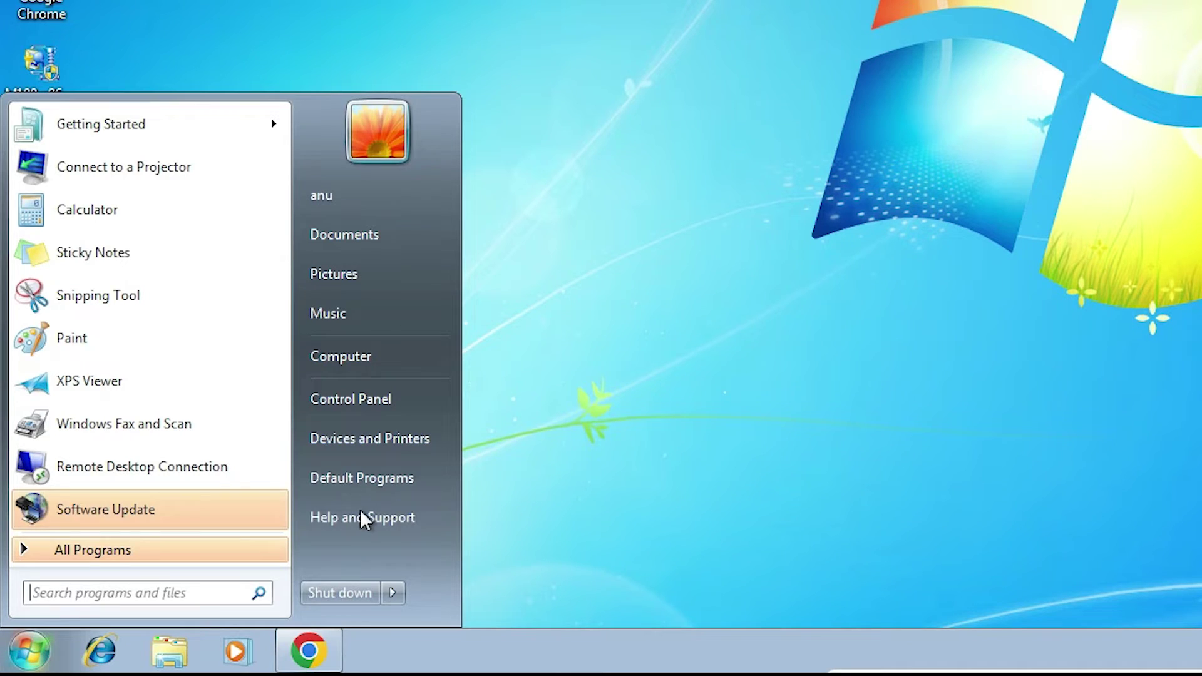
pyautogui.click(369, 401)
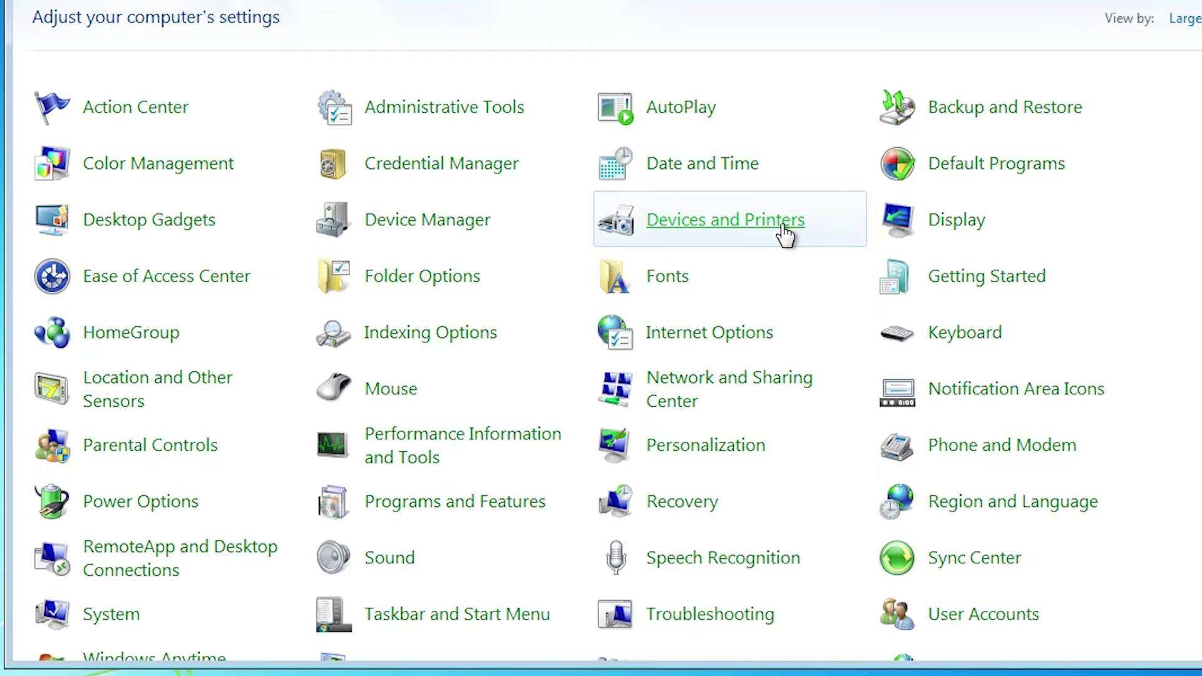
pyautogui.click(784, 235)
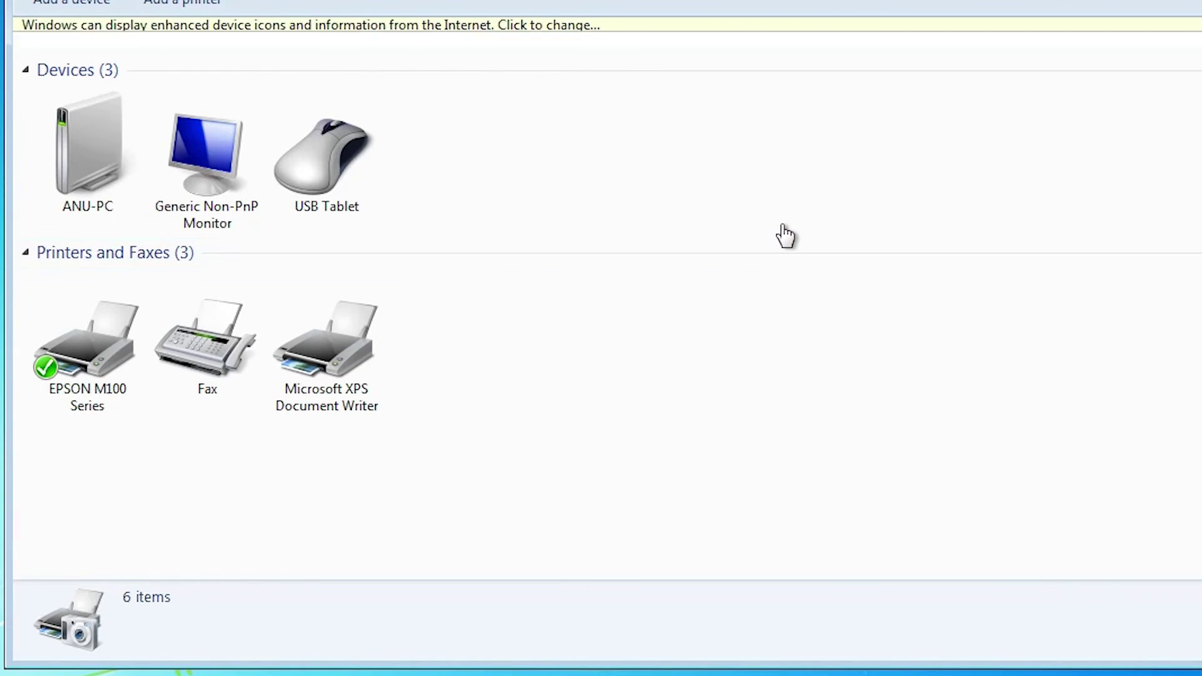